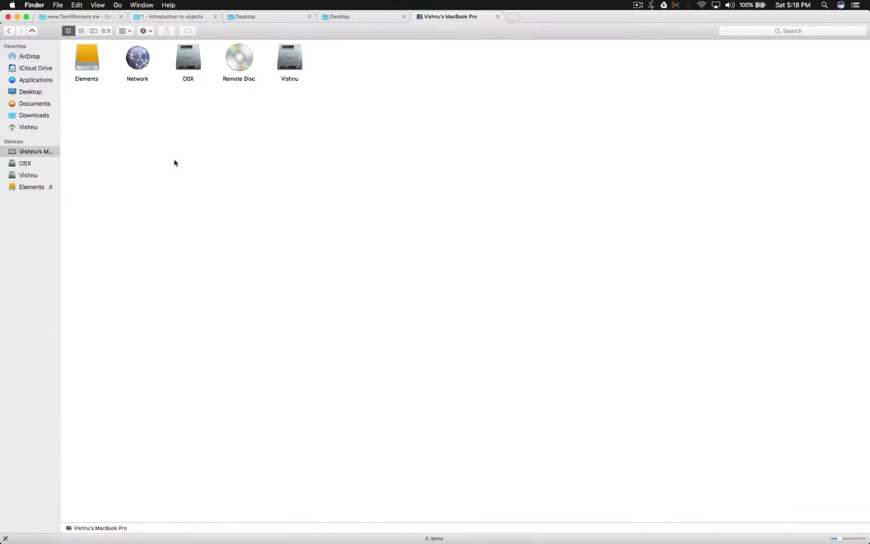
Step: Open the Elements external drive and inspect its info for the format, capacity and sharing permissions
{"action": "left_click", "coordinate": [23, 186]}
{"action": "right_click", "coordinate": [24, 187]}
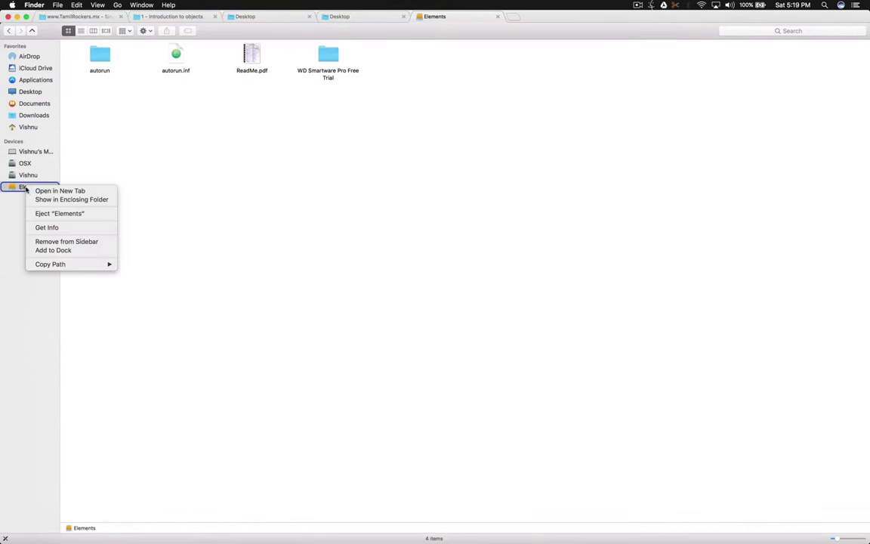
{"action": "left_click", "coordinate": [41, 227]}
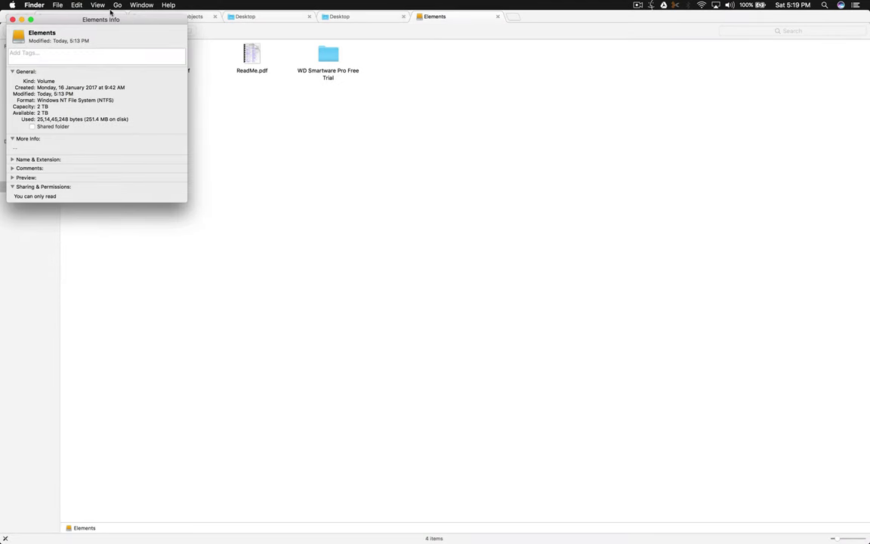
{"action": "left_click_drag", "start_coordinate": [123, 21], "coordinate": [347, 147]}
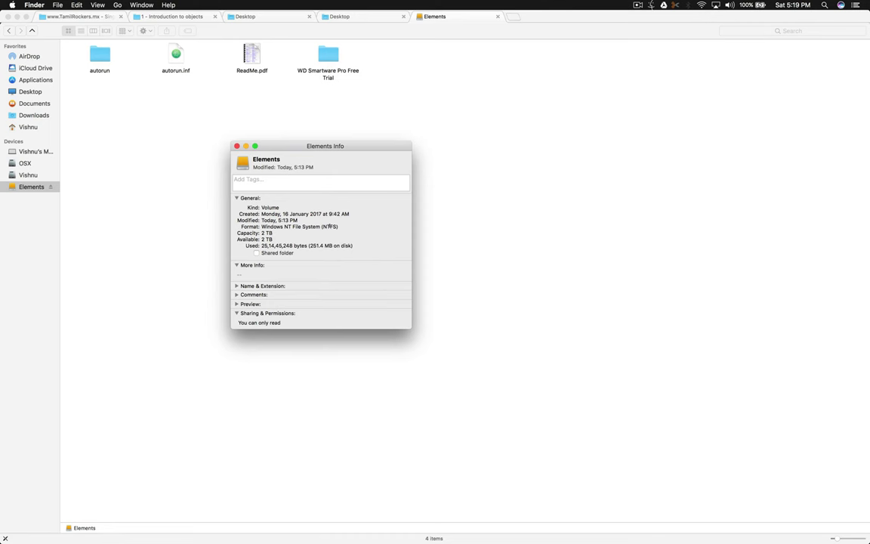
{"action": "left_click", "coordinate": [237, 146]}
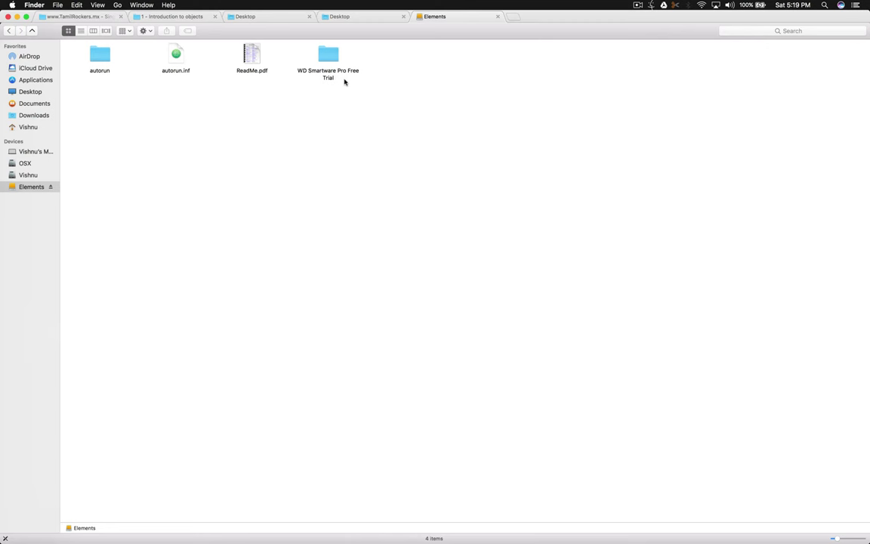
Step: Look into the WD Smartware Pro Free Trial folder and return to the top level of the Elements drive
{"action": "double_click", "coordinate": [338, 76]}
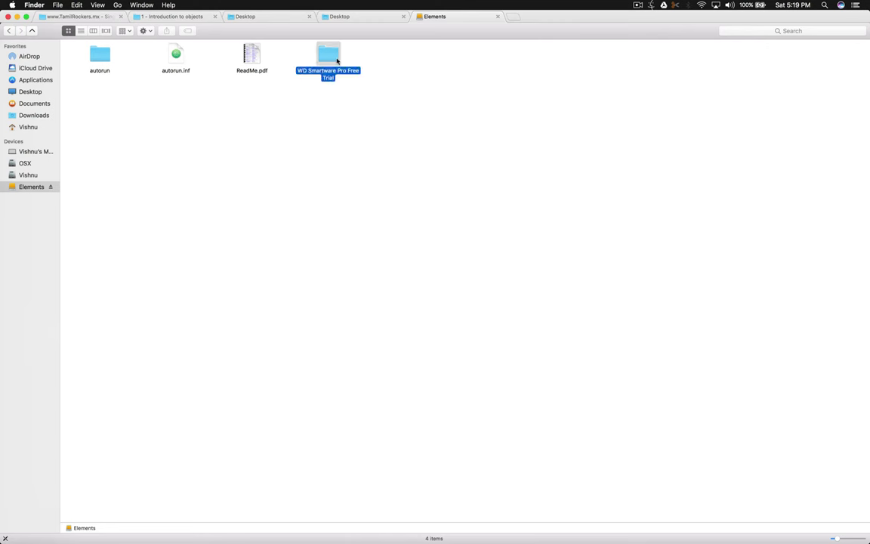
{"action": "left_click", "coordinate": [32, 31]}
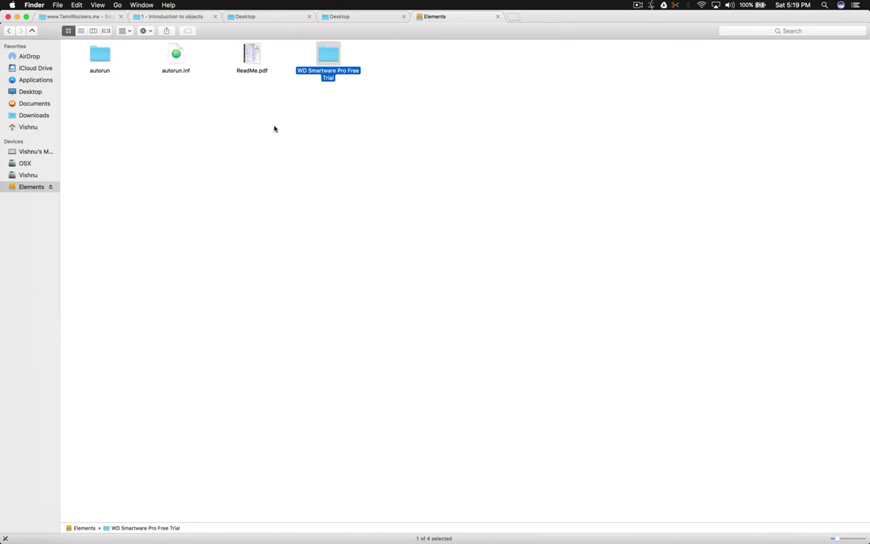
{"action": "left_click", "coordinate": [327, 125]}
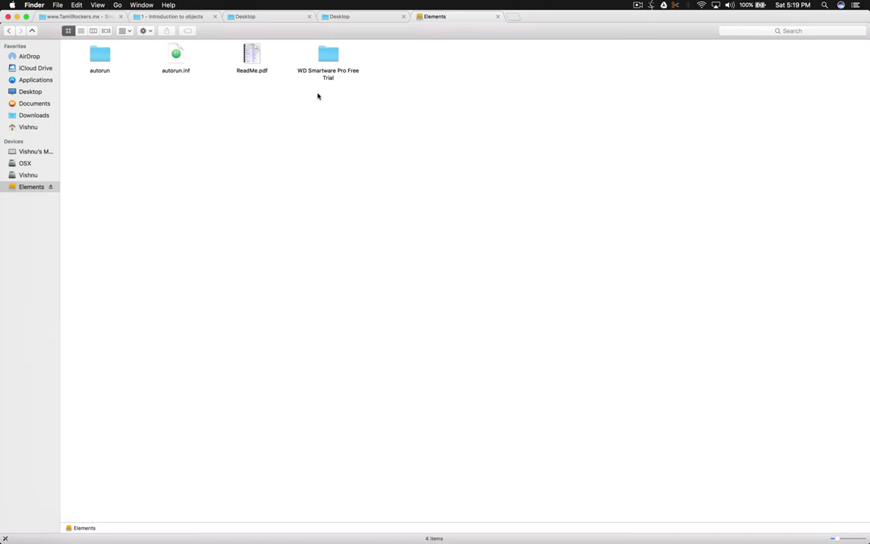
Step: In Disk Utility, set up an erase of WD Elements 25A1 Media, naming the new volume with the owner's first name followed by 2TB
{"action": "key", "text": "super+space"}
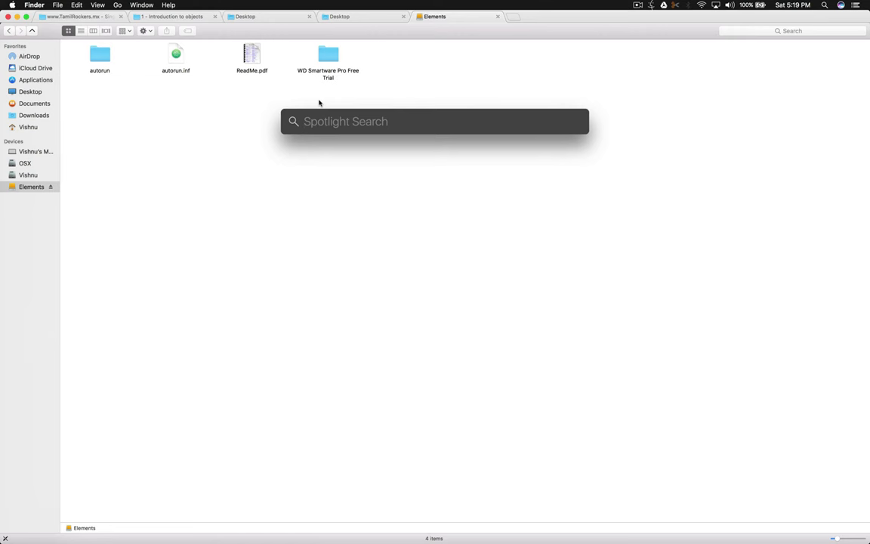
{"action": "type", "text": "di"}
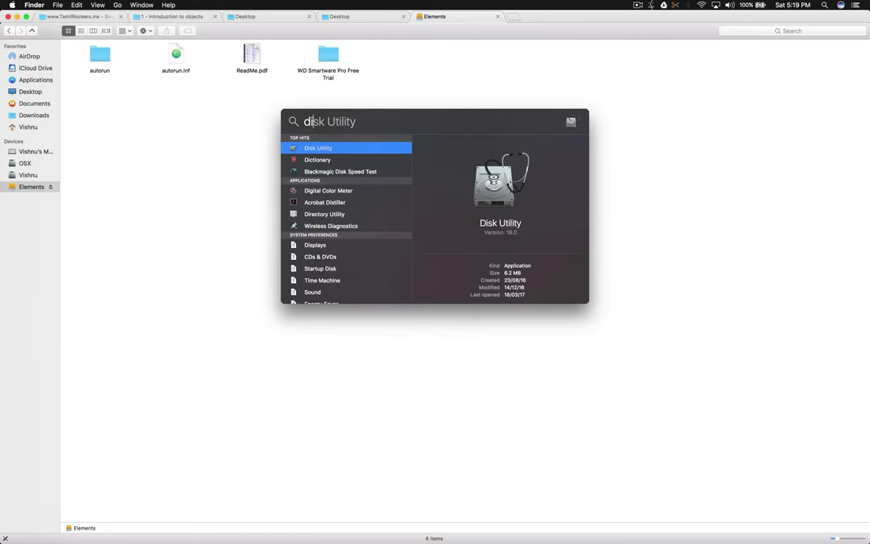
{"action": "key", "text": "Return"}
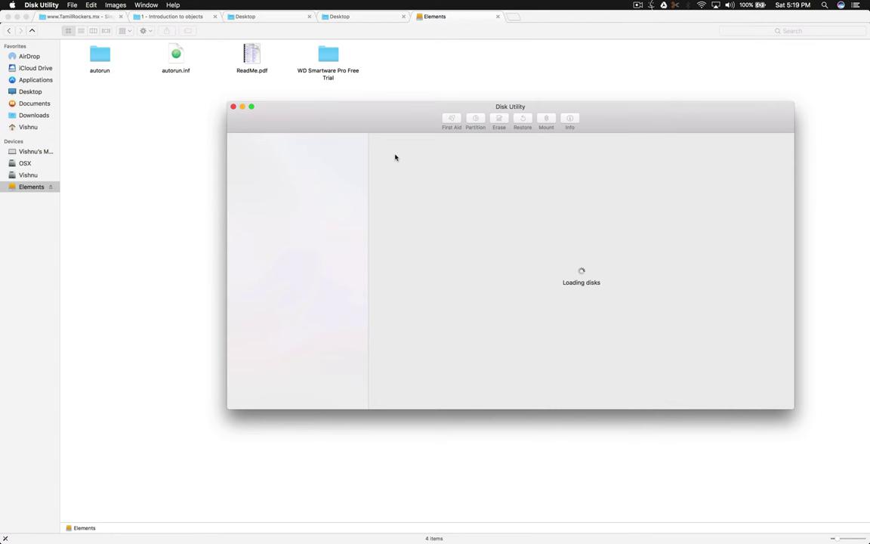
{"action": "left_click", "coordinate": [253, 197]}
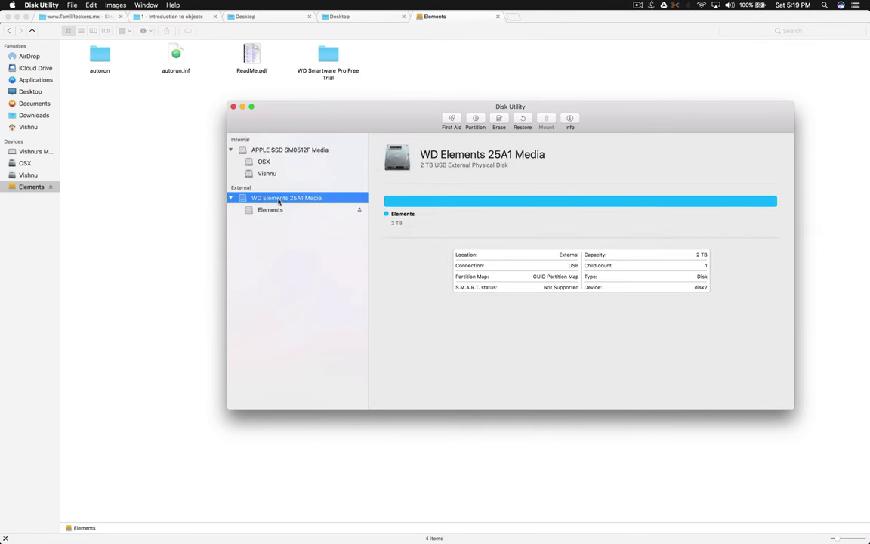
{"action": "left_click", "coordinate": [499, 121]}
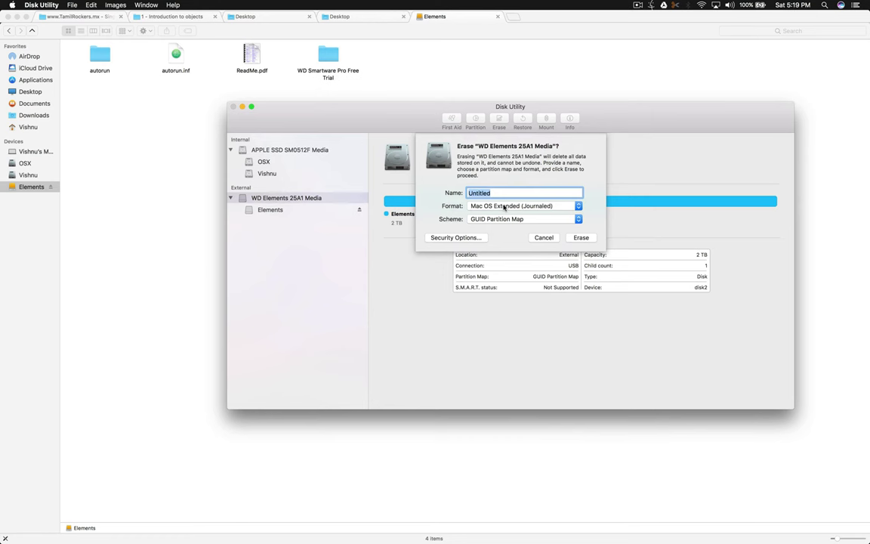
{"action": "type", "text": "Vishnu 2TB"}
Step: Review the erase security levels from Fastest to Most Secure, and keep the Fastest option
{"action": "left_click", "coordinate": [452, 238]}
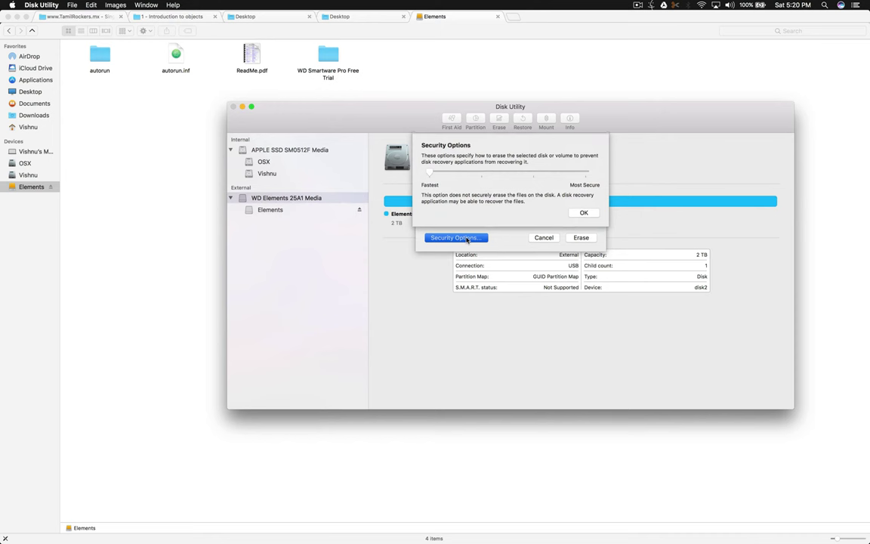
{"action": "mouse_move", "coordinate": [440, 177]}
{"action": "left_mouse_down"}
{"action": "mouse_move", "coordinate": [575, 169]}
{"action": "mouse_move", "coordinate": [524, 178]}
{"action": "mouse_move", "coordinate": [550, 180]}
{"action": "left_mouse_up"}
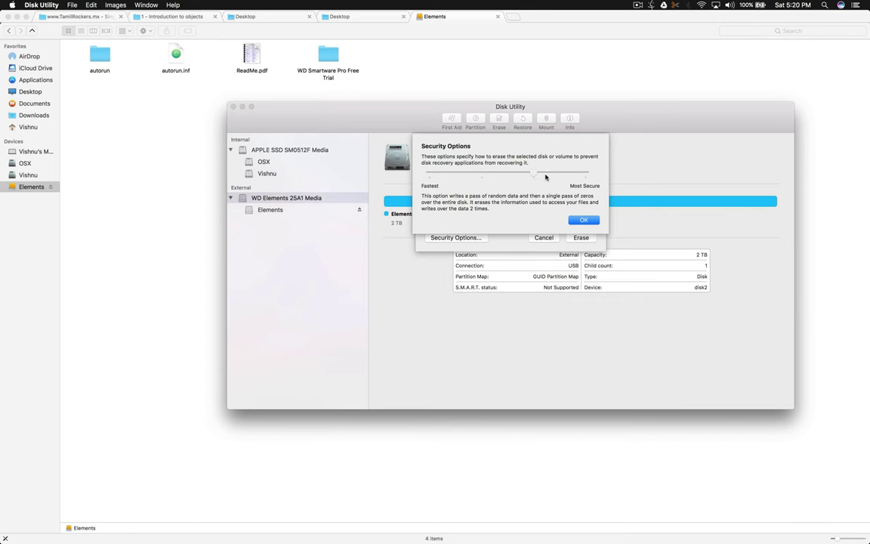
{"action": "key", "text": "Left"}
{"action": "key", "text": "Left"}
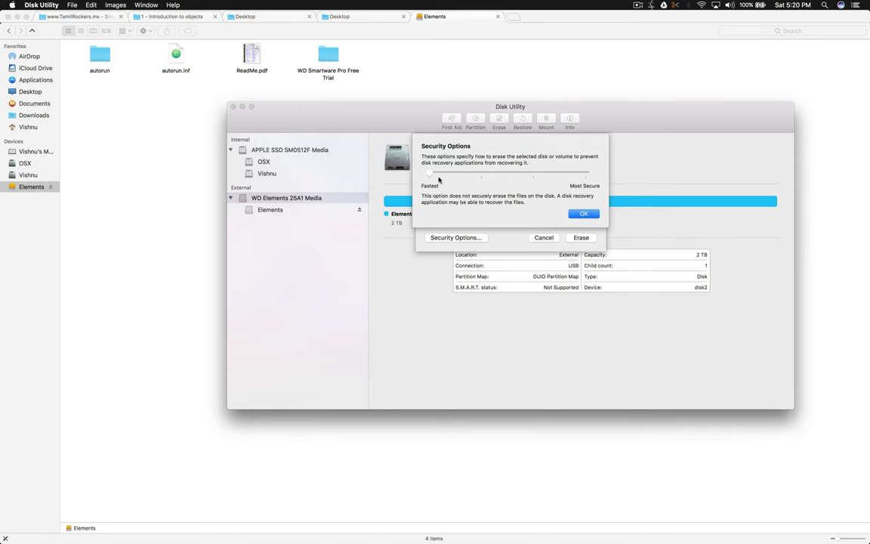
{"action": "left_click_drag", "start_coordinate": [435, 179], "coordinate": [483, 175]}
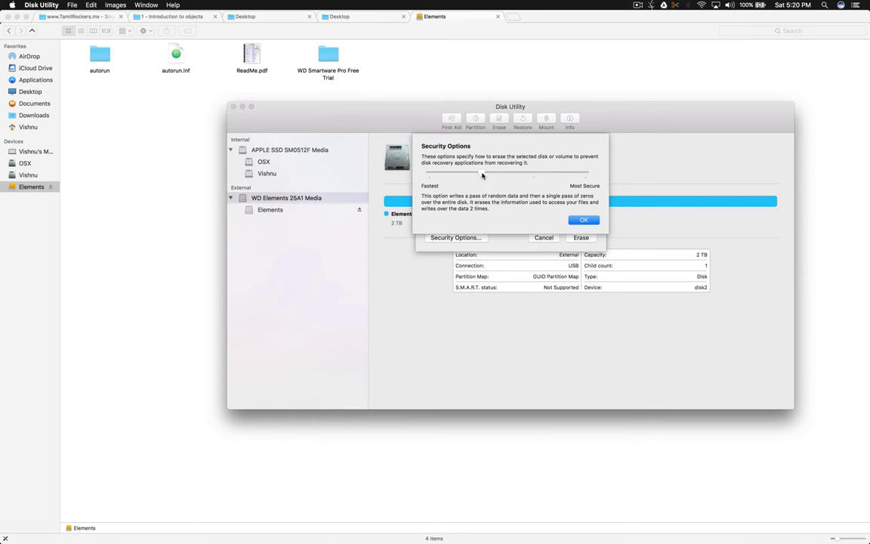
{"action": "left_click_drag", "start_coordinate": [482, 175], "coordinate": [596, 173]}
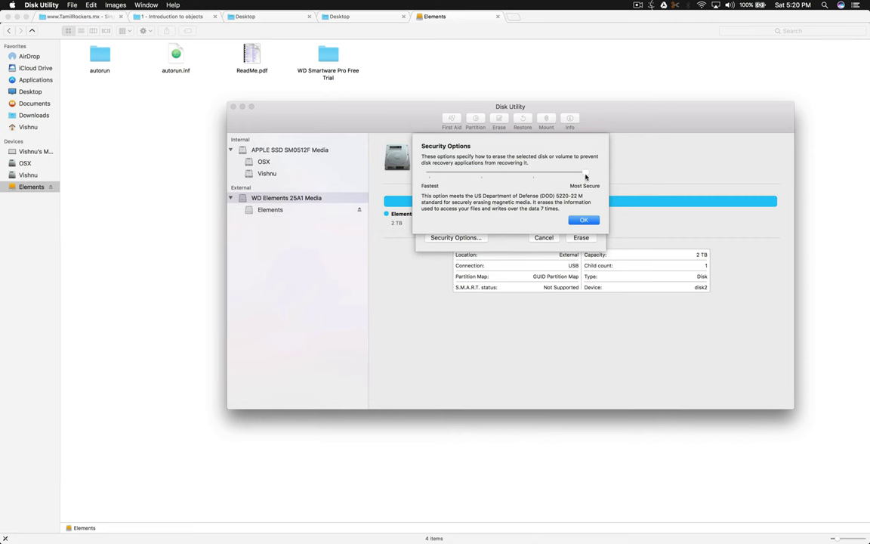
{"action": "left_click_drag", "start_coordinate": [517, 175], "coordinate": [429, 174]}
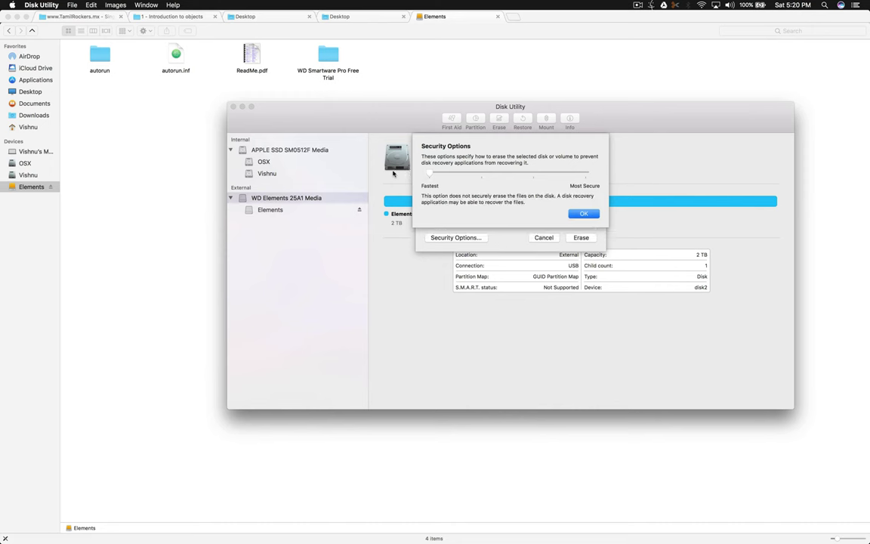
{"action": "left_click", "coordinate": [583, 214]}
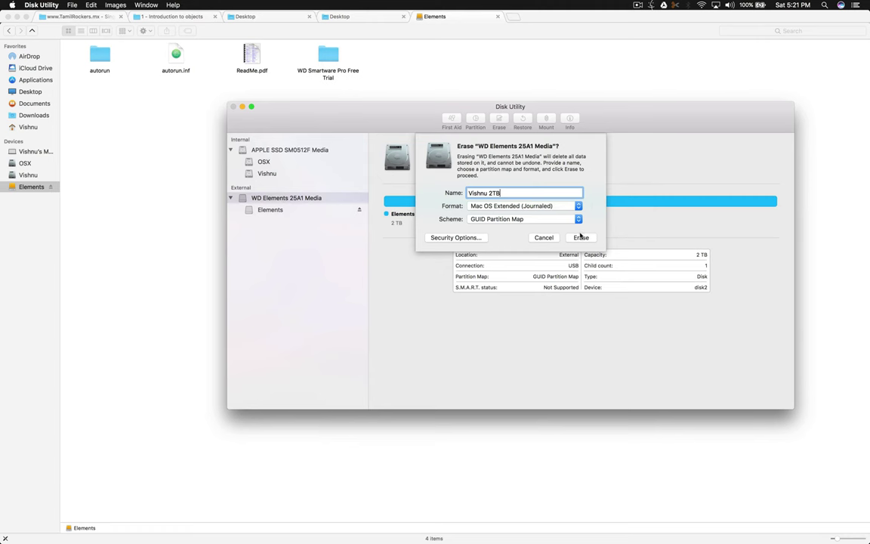
Step: Erase the disk as Mac OS Extended (Journaled) with GUID Partition Map, showing the operation details, and postpone the Time Machine backup decision
{"action": "left_click", "coordinate": [581, 237]}
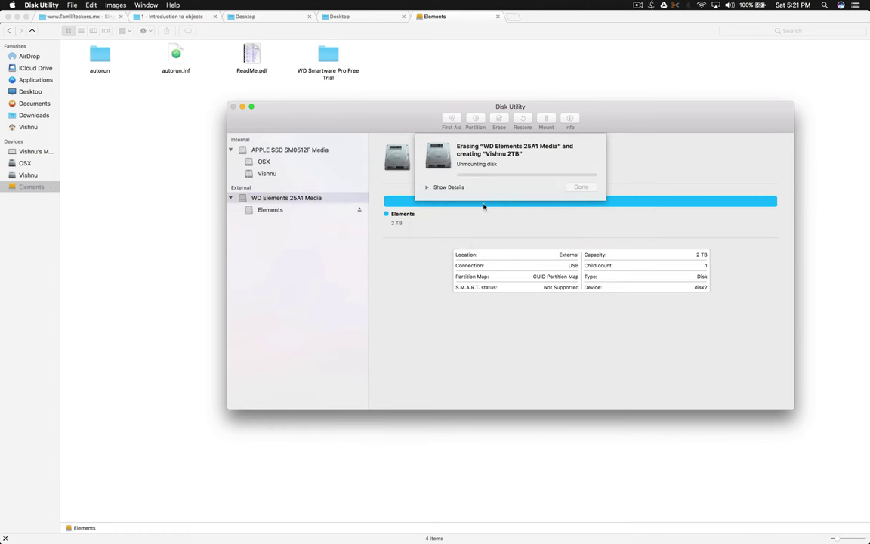
{"action": "left_click", "coordinate": [427, 188]}
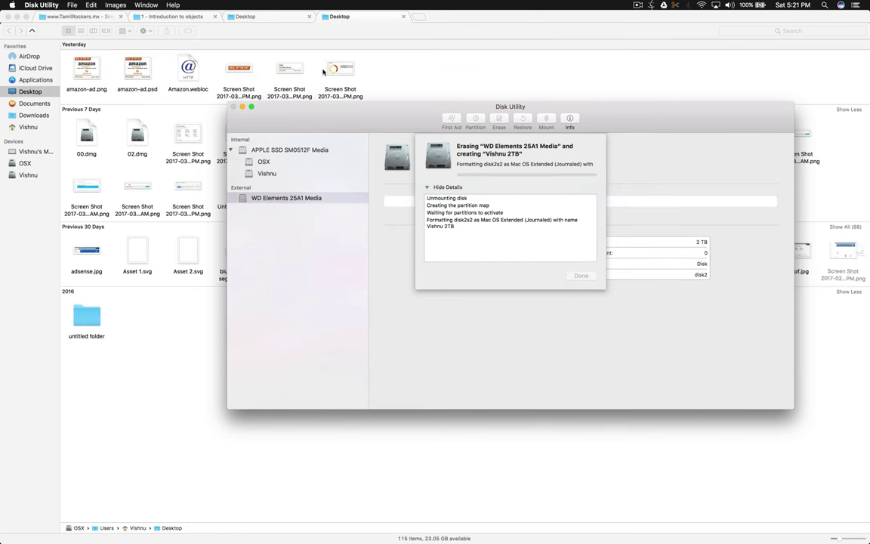
{"action": "left_click", "coordinate": [33, 152]}
{"action": "left_click", "coordinate": [33, 152]}
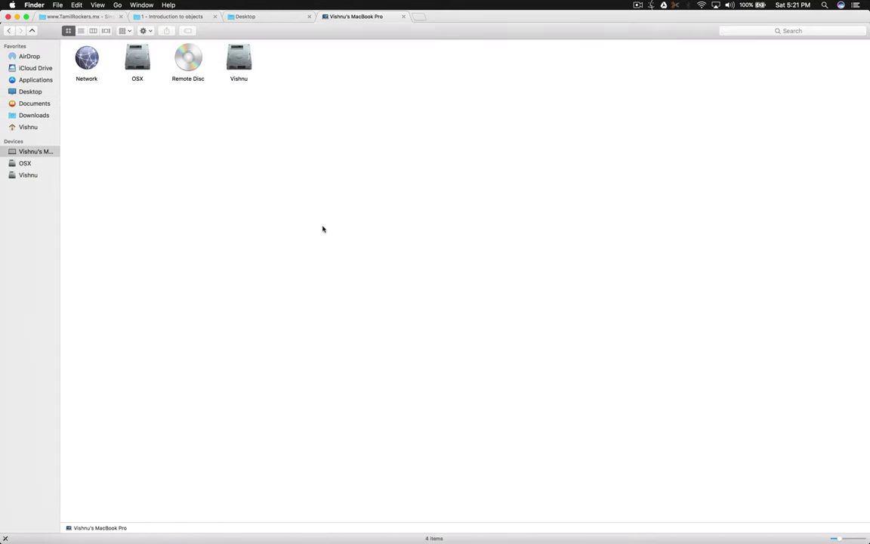
{"action": "key", "text": "ctrl+Up"}
{"action": "left_click", "coordinate": [640, 60]}
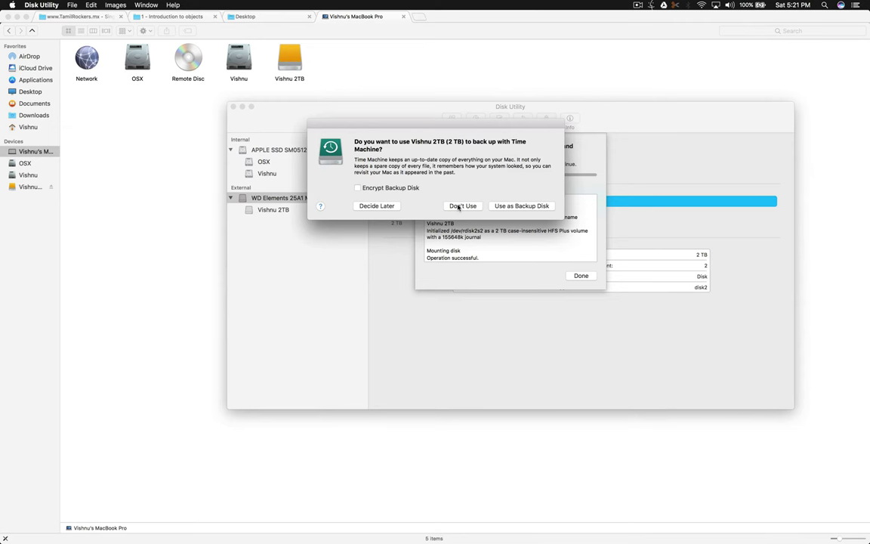
{"action": "left_click", "coordinate": [378, 208]}
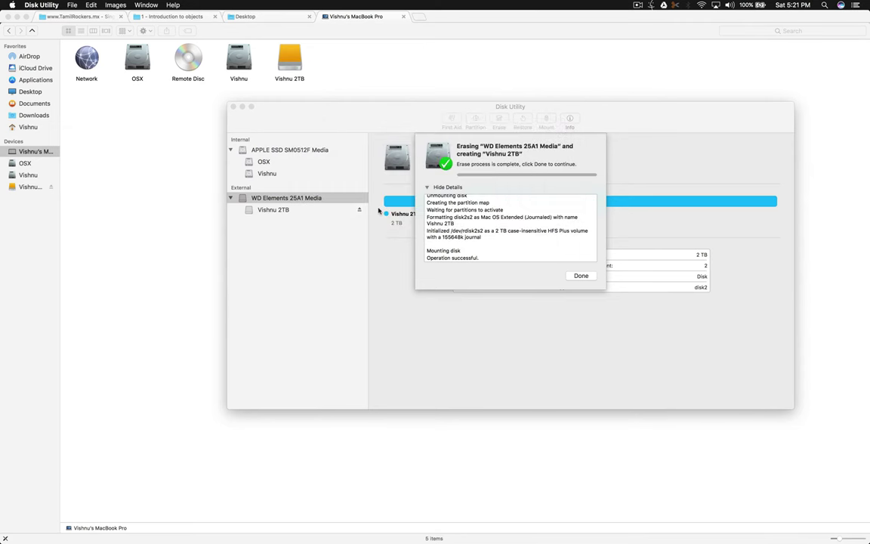
{"action": "left_click", "coordinate": [579, 276]}
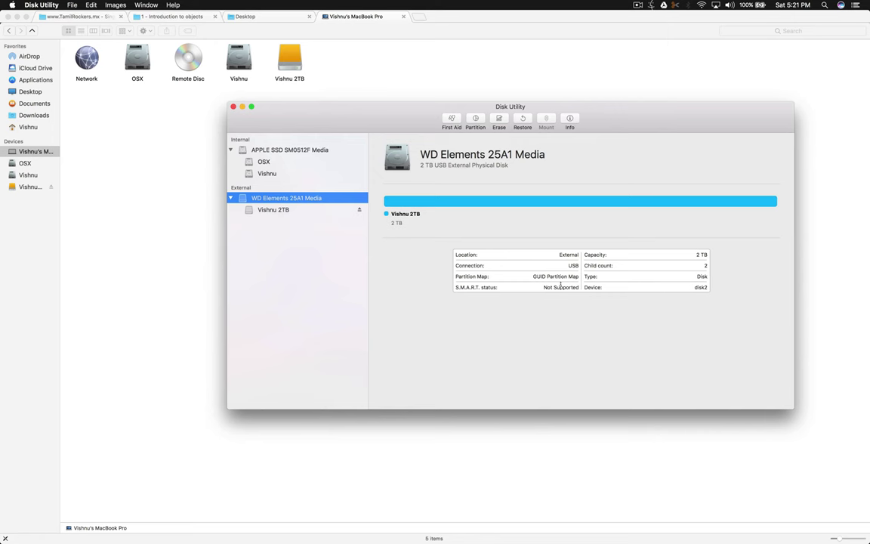
Step: Examine the new 2 TB volume's details in Disk Utility, and check its format, capacity and permissions through its info in Finder
{"action": "left_click", "coordinate": [268, 210]}
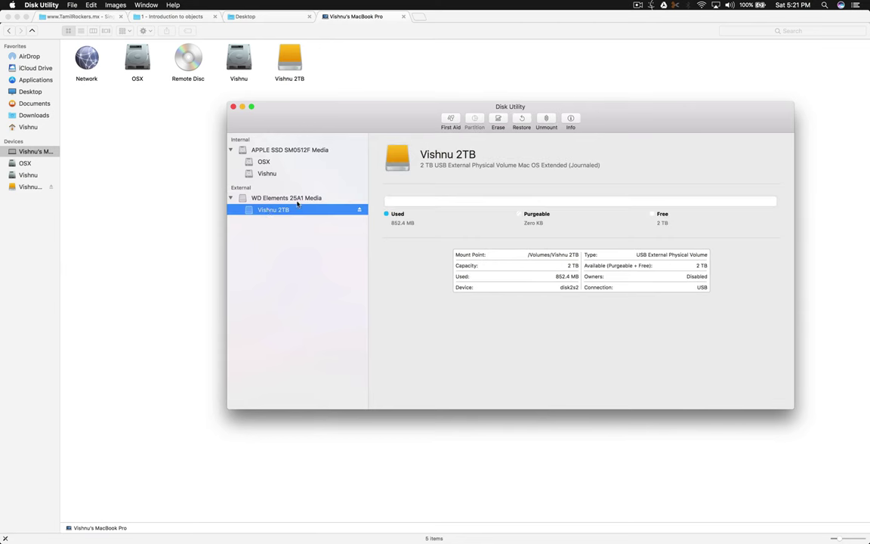
{"action": "left_click", "coordinate": [130, 187]}
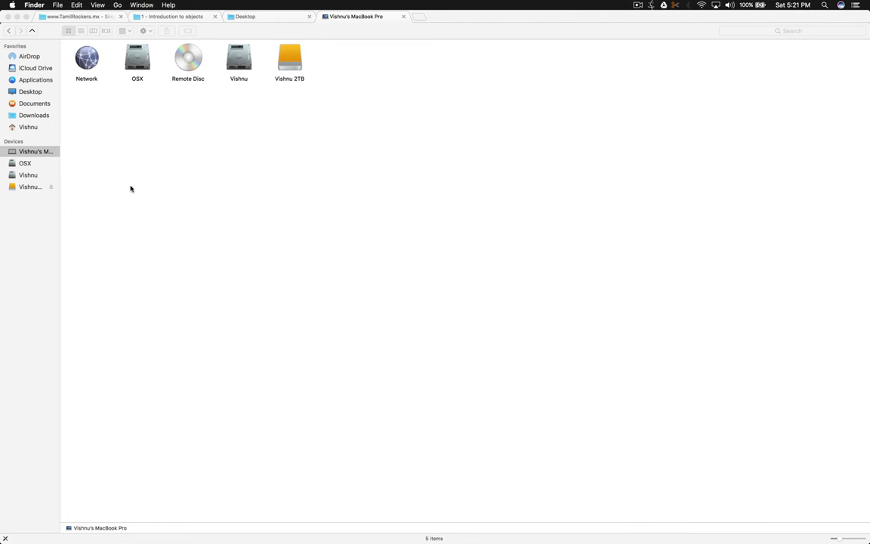
{"action": "left_click", "coordinate": [31, 186]}
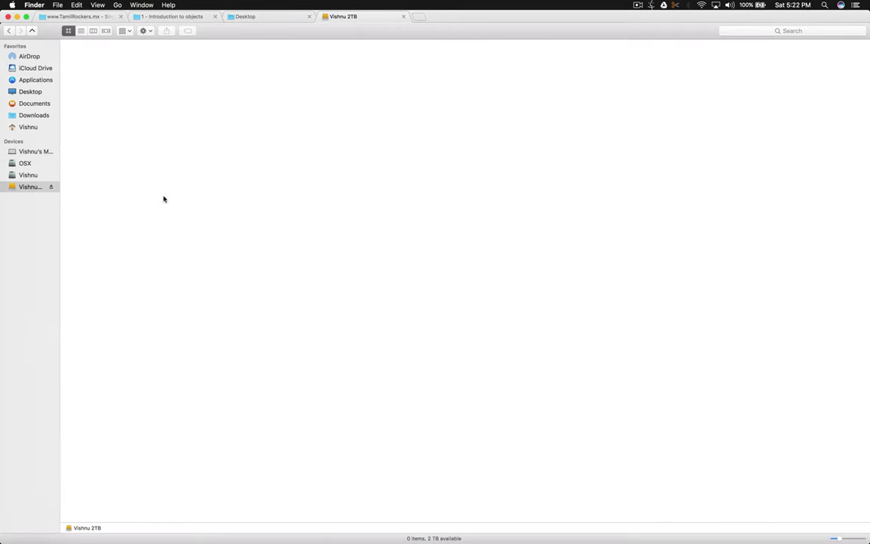
{"action": "right_click", "coordinate": [29, 186]}
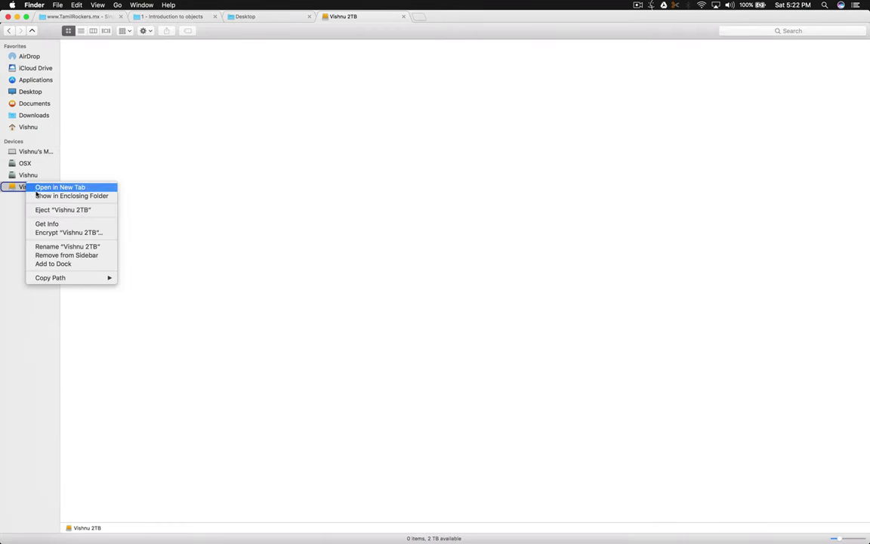
{"action": "left_click", "coordinate": [47, 224]}
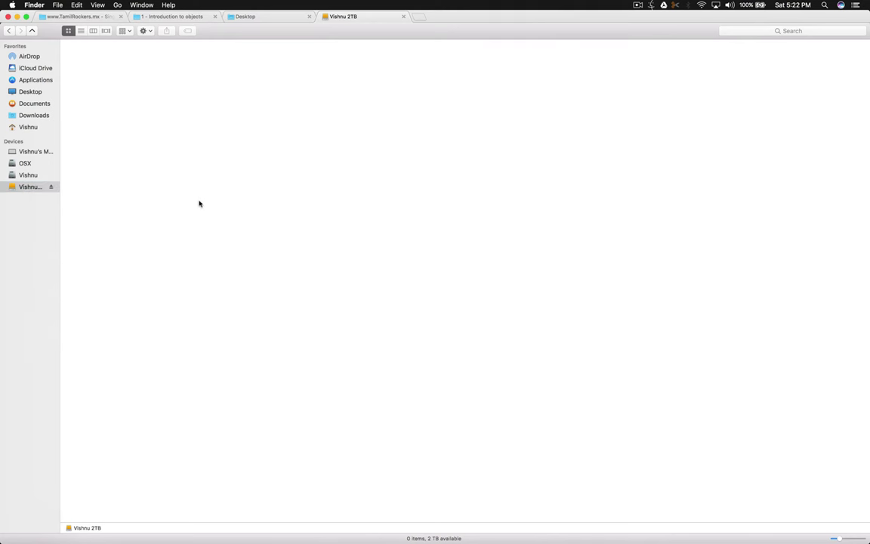
{"action": "right_click", "coordinate": [30, 184]}
{"action": "left_click", "coordinate": [48, 220]}
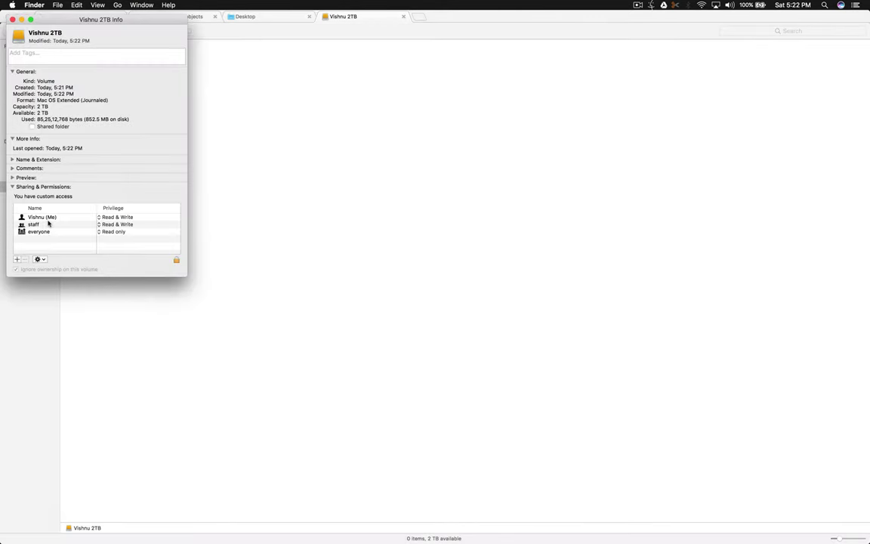
{"action": "left_click_drag", "start_coordinate": [129, 21], "coordinate": [510, 92]}
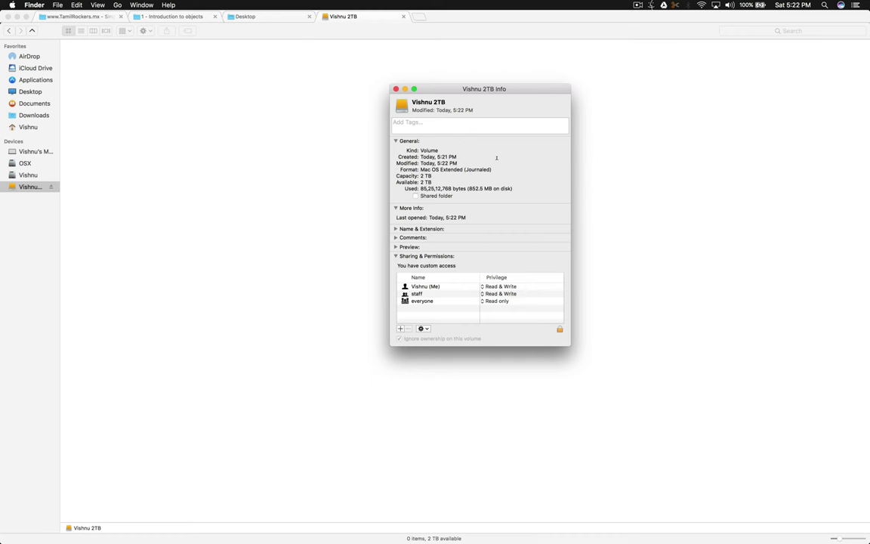
{"action": "left_click", "coordinate": [396, 89]}
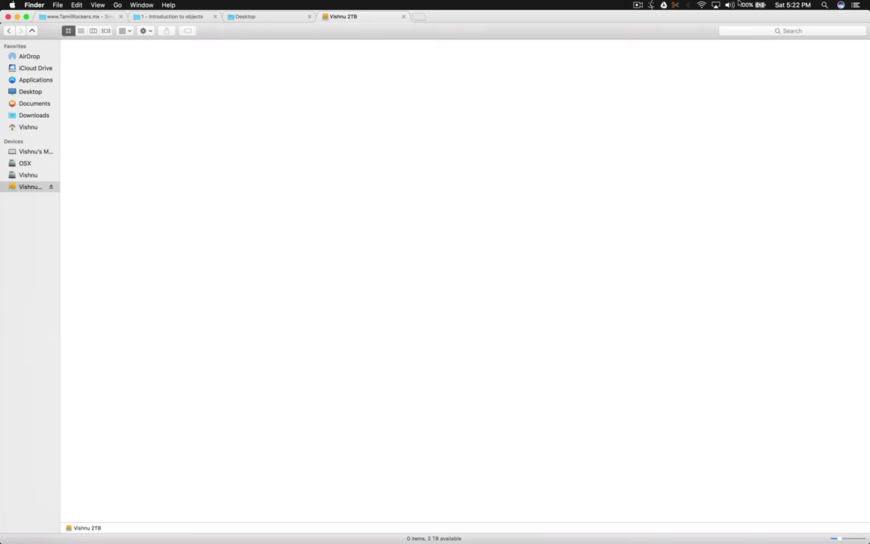
{"action": "left_click", "coordinate": [638, 5]}
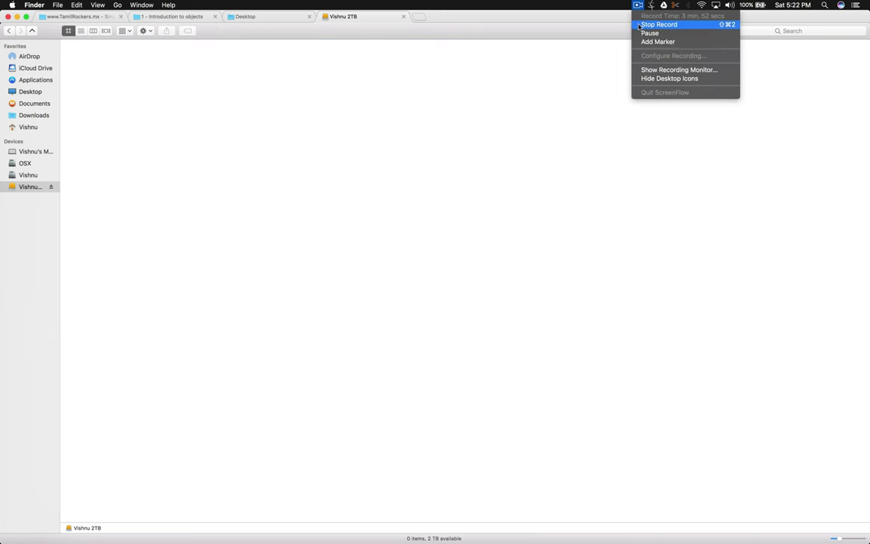